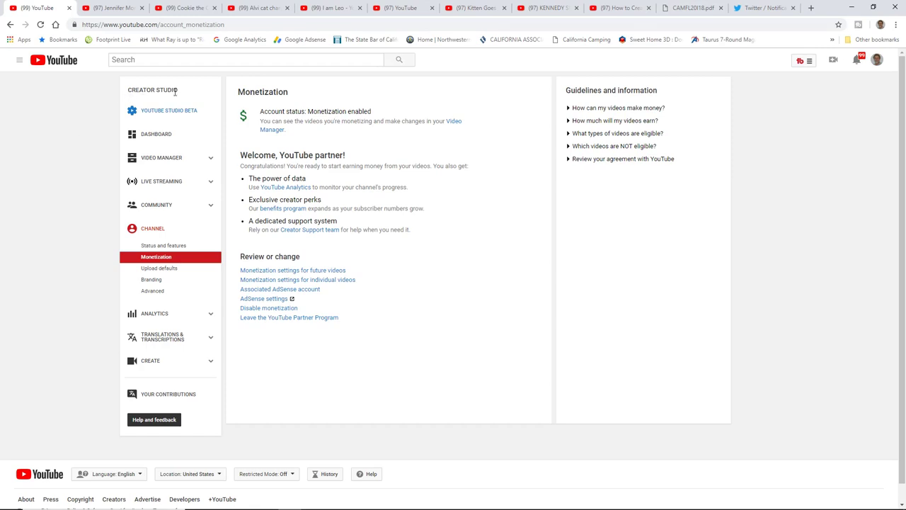
- Highlight the Creator Studio, Monetization, and Guidelines and information headings on the account monetization page one after another
drag(181, 92, 128, 90)
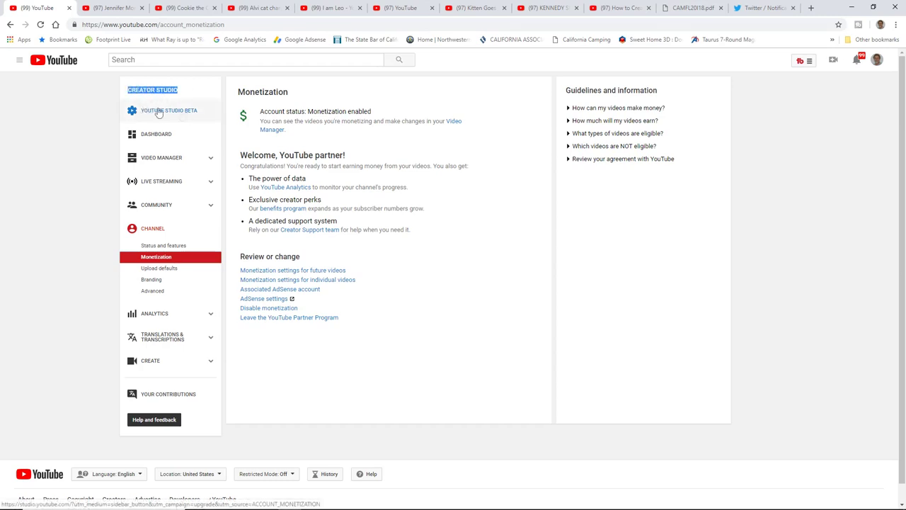
click(80, 192)
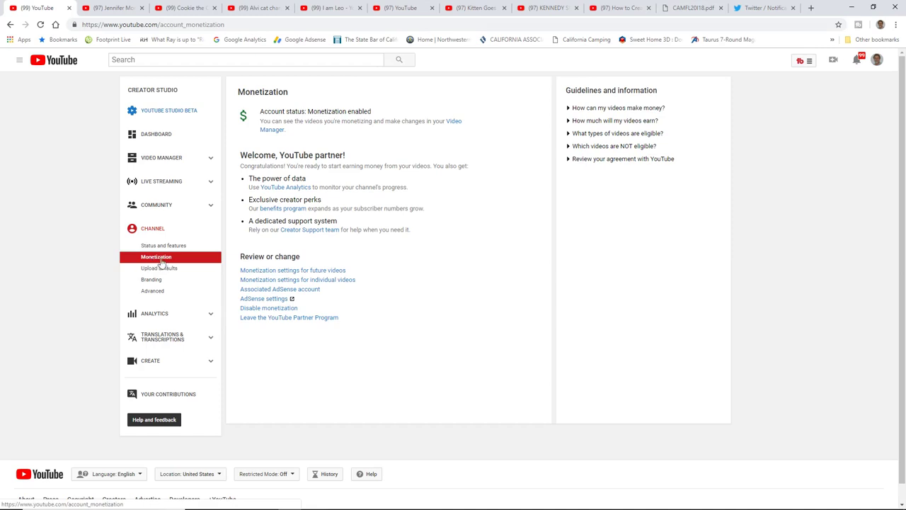
drag(294, 97, 237, 92)
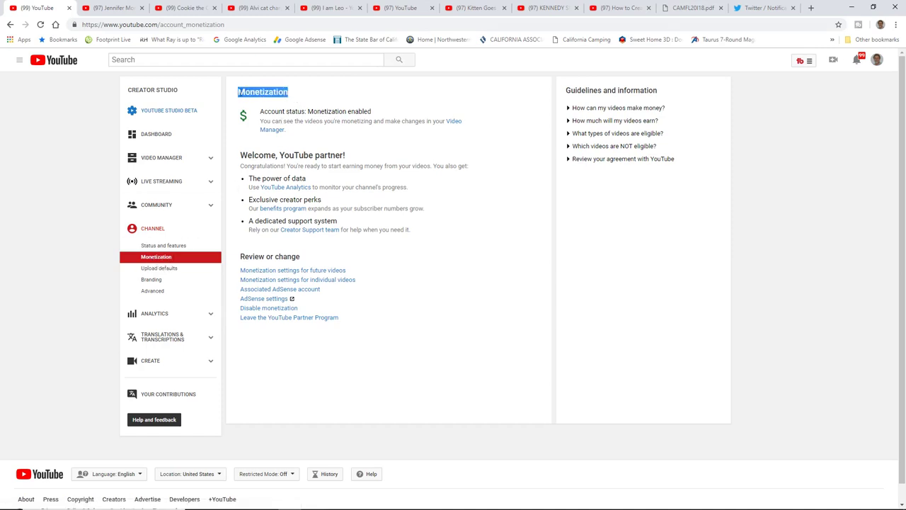
click(405, 201)
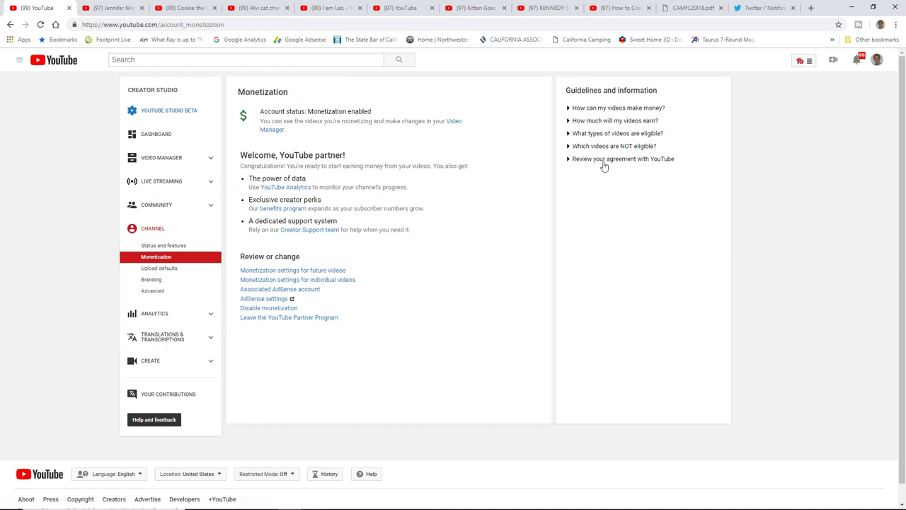
drag(657, 91, 566, 90)
click(601, 249)
- Expand the guidelines on ineligible and eligible videos, and highlight the eligible example about filming your cat without background music
click(569, 147)
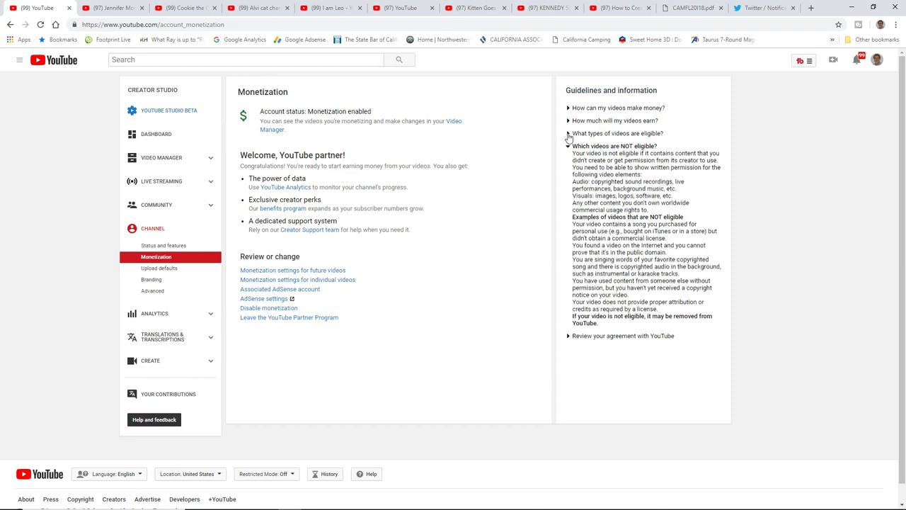
click(568, 133)
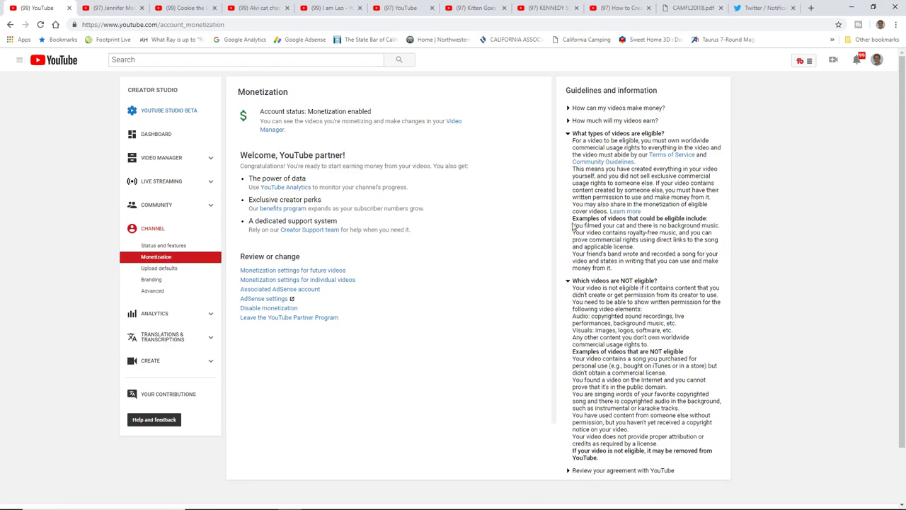
drag(574, 219, 709, 219)
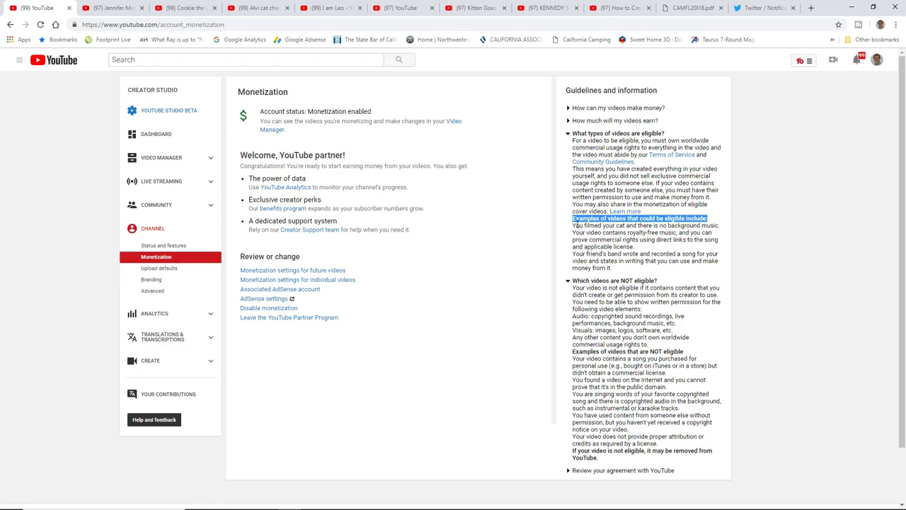
drag(572, 225, 720, 228)
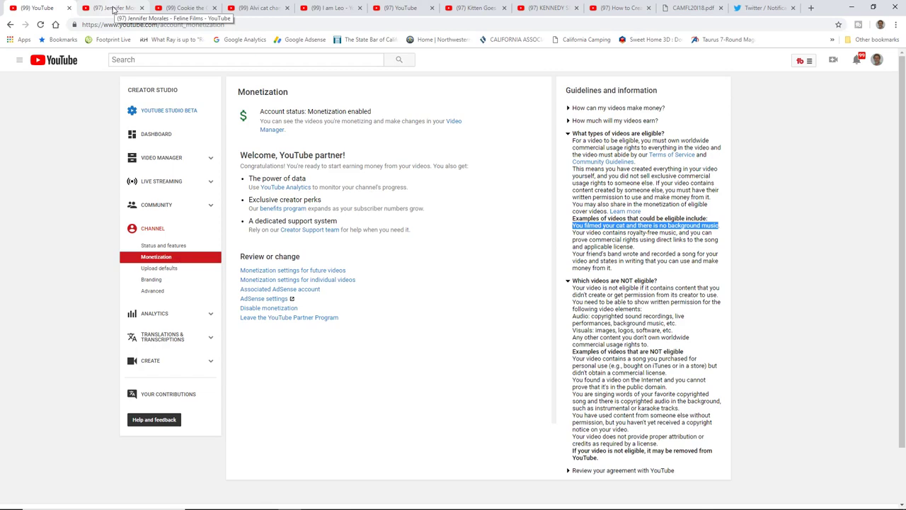
- Switch to the Feline Films channel page, highlight the channel name and look over its recent uploads
click(113, 9)
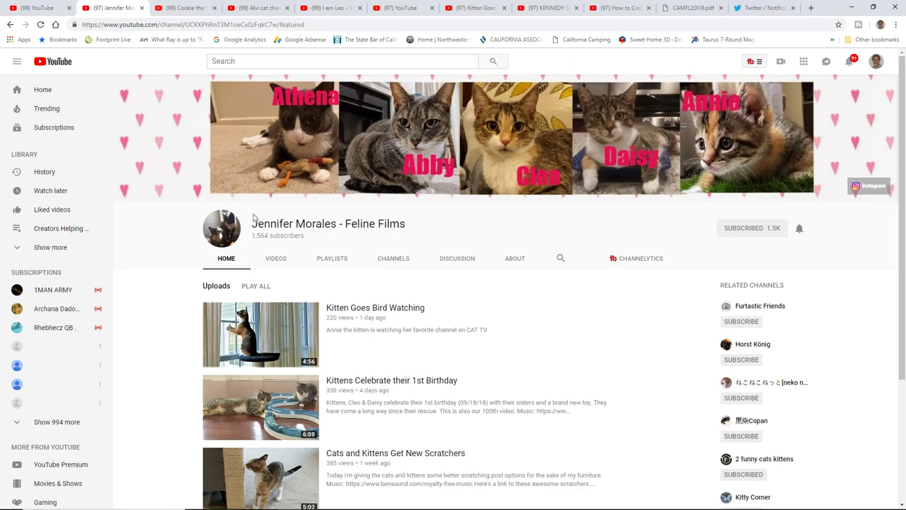
drag(253, 223, 454, 232)
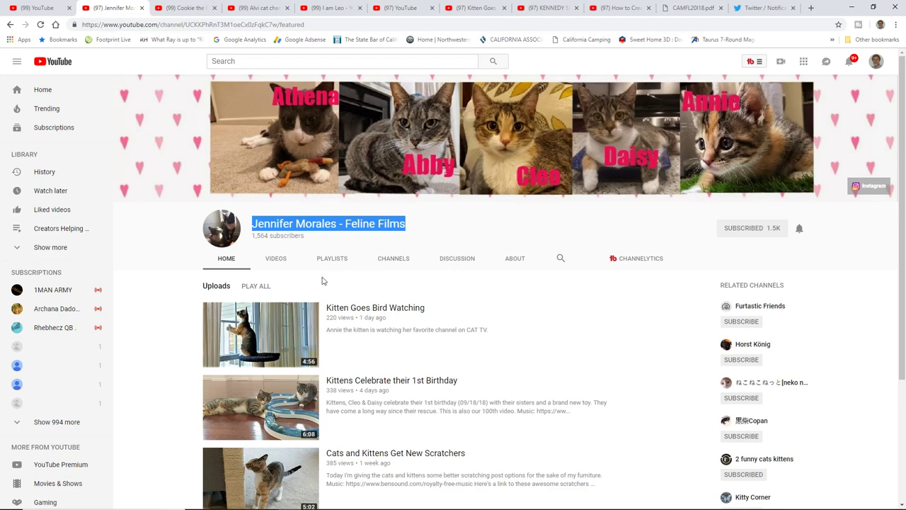
click(164, 289)
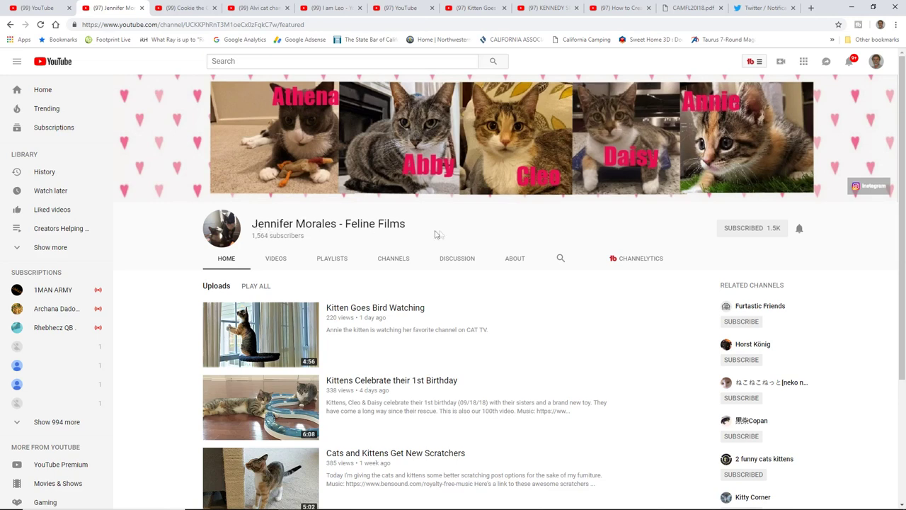
mouse_move(274, 315)
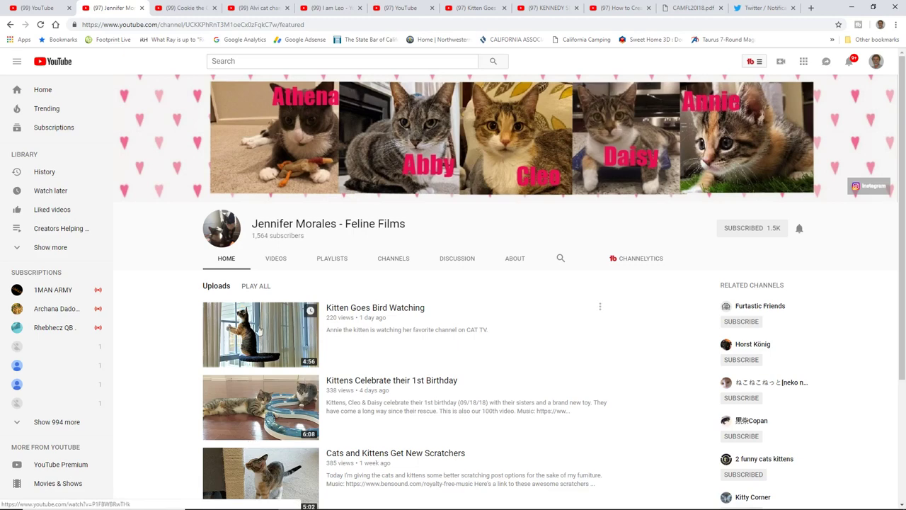
drag(903, 235, 904, 211)
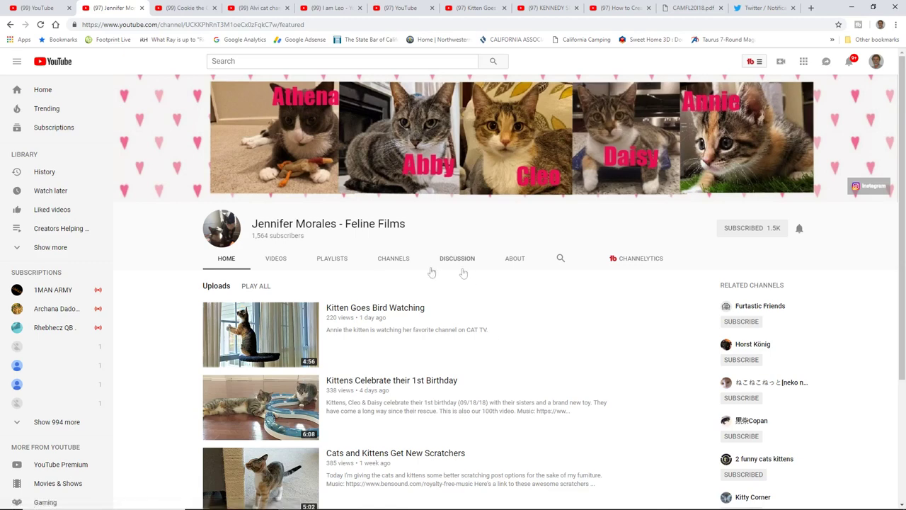
- Switch to the Cookie the Cat channel page and highlight its subscriber count
click(190, 9)
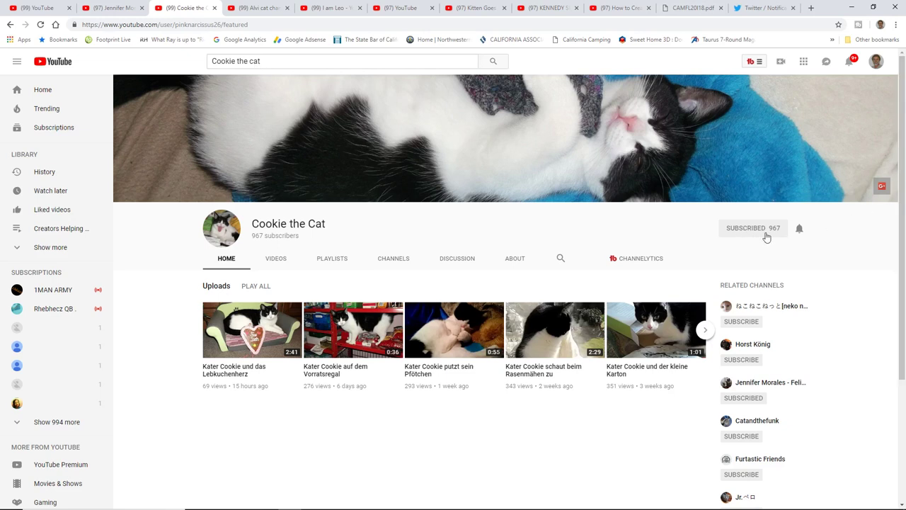
drag(299, 238, 250, 237)
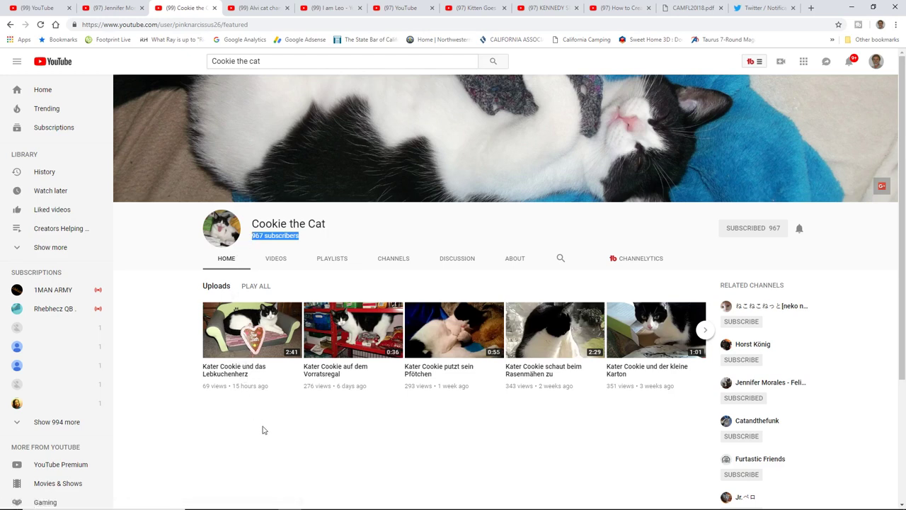
click(161, 338)
mouse_move(904, 275)
mouse_down()
mouse_move(904, 393)
mouse_move(904, 270)
mouse_up()
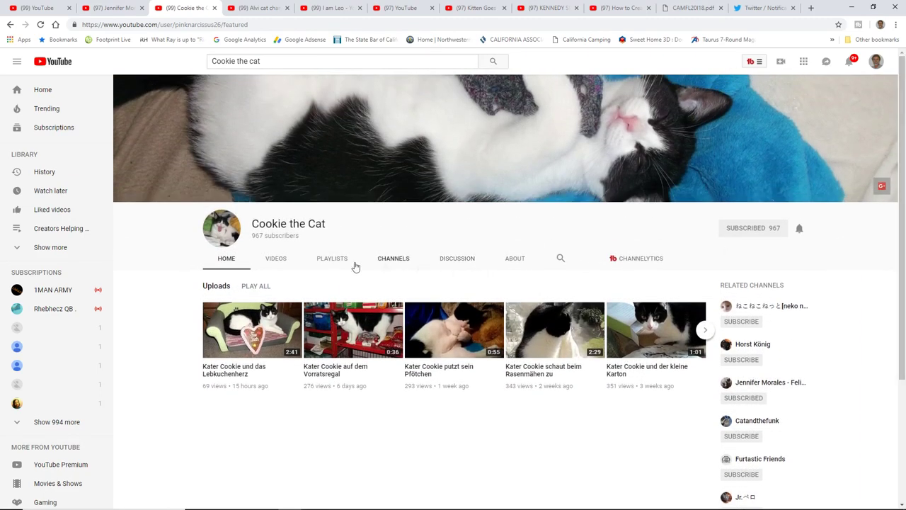
- Browse all of Cookie the Cat's uploaded videos, then highlight the channel's subscriber count again
click(275, 258)
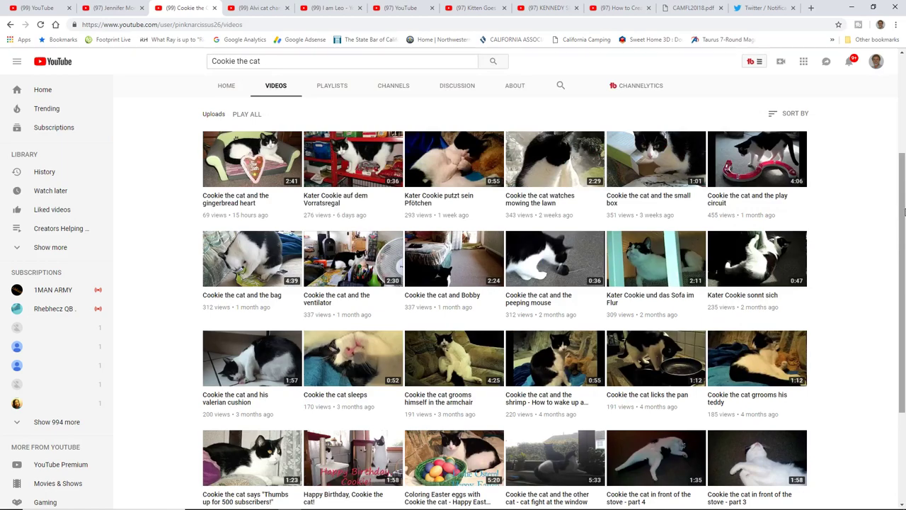
drag(904, 212, 904, 481)
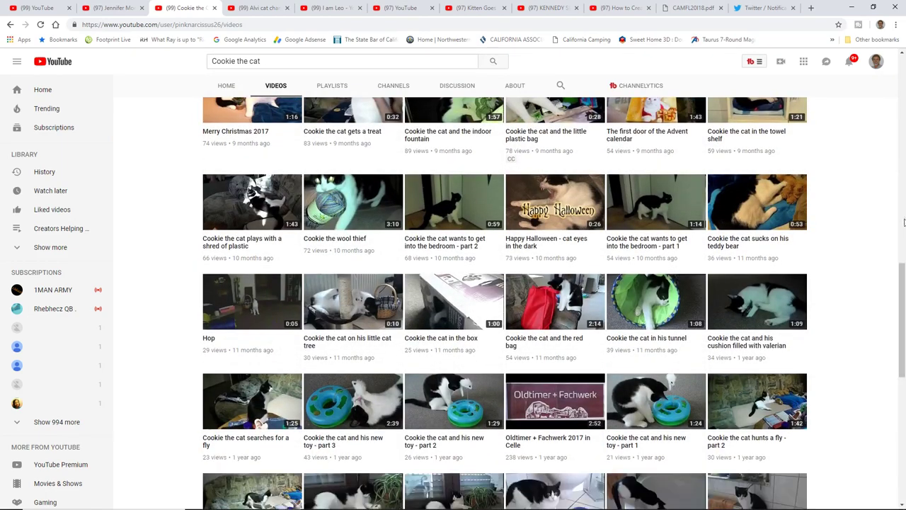
scroll(904, 223, up, 10)
drag(904, 289, 904, 141)
scroll(812, 207, down, 3)
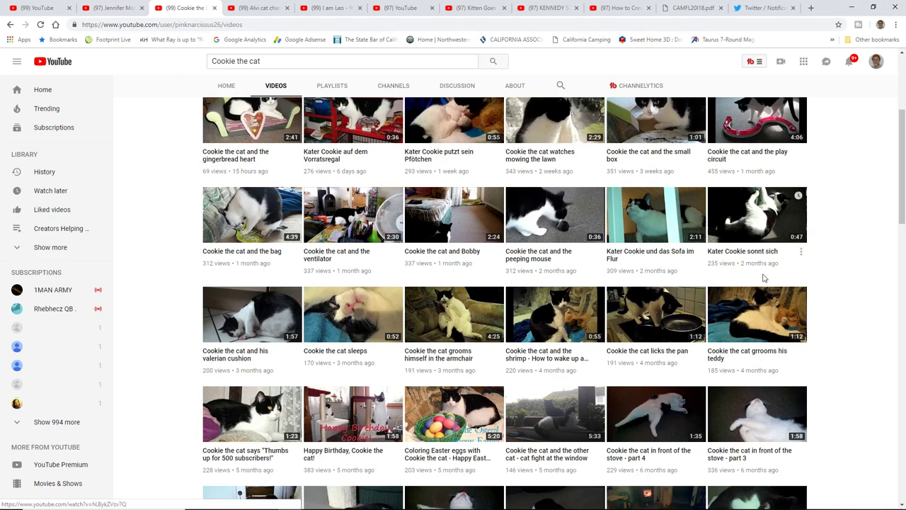
drag(902, 214, 901, 159)
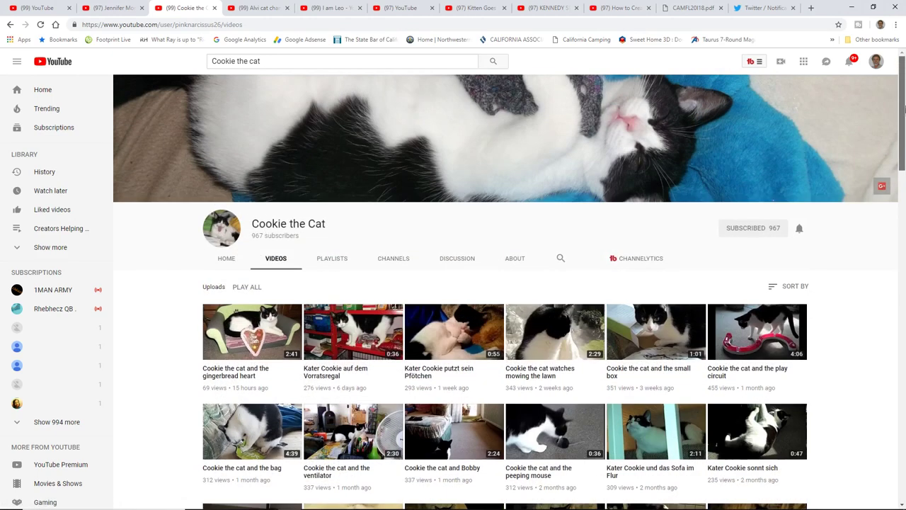
drag(300, 238, 251, 236)
click(246, 248)
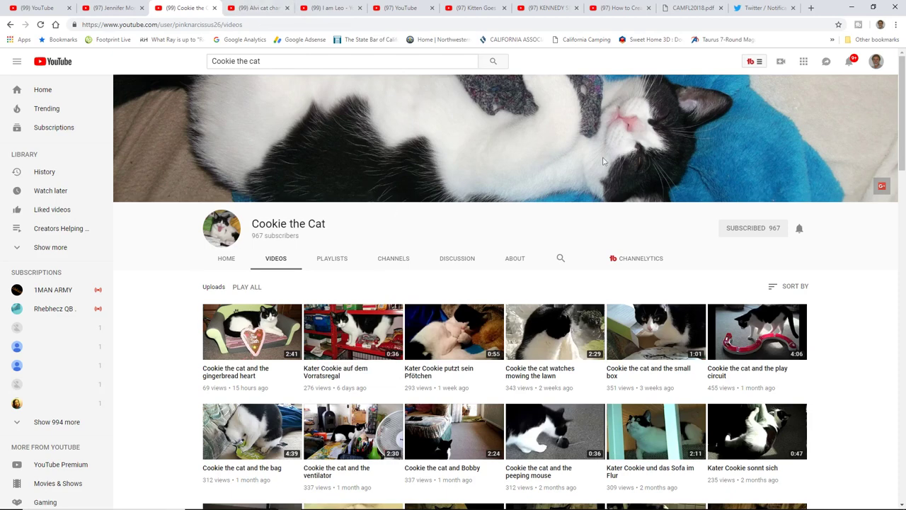
- Open the Alvi cat channel page, compare it briefly with Feline Films, and review its popular videos, playlists and uploads
click(262, 9)
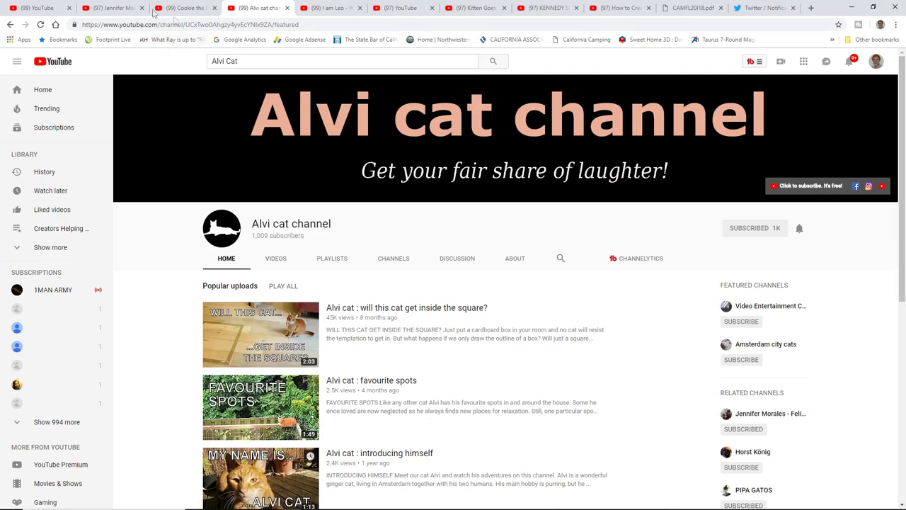
click(111, 9)
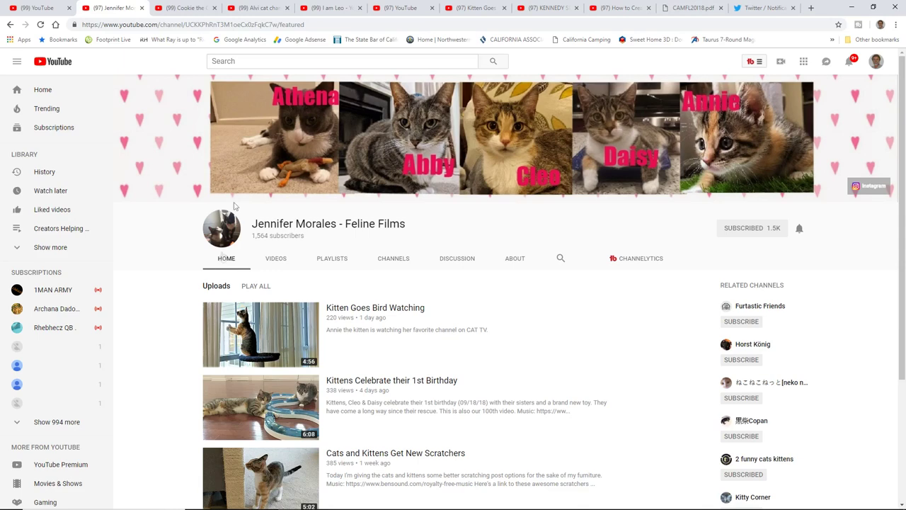
click(260, 10)
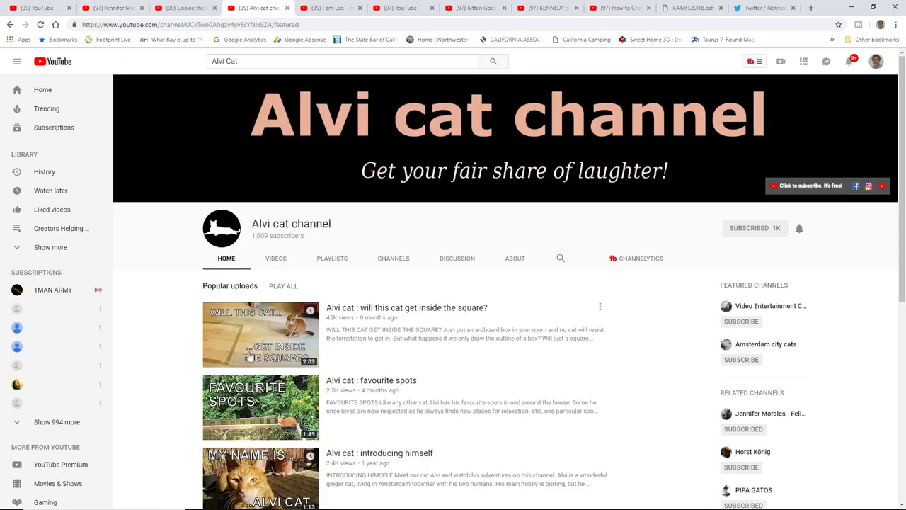
drag(902, 211, 904, 413)
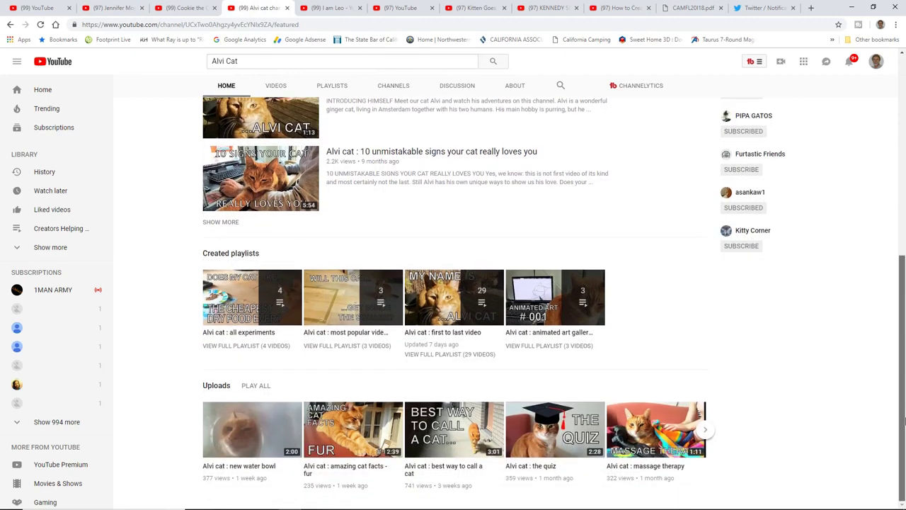
- Return to the Feline Films channel, expand its list of uploads and look through the additional videos
click(111, 8)
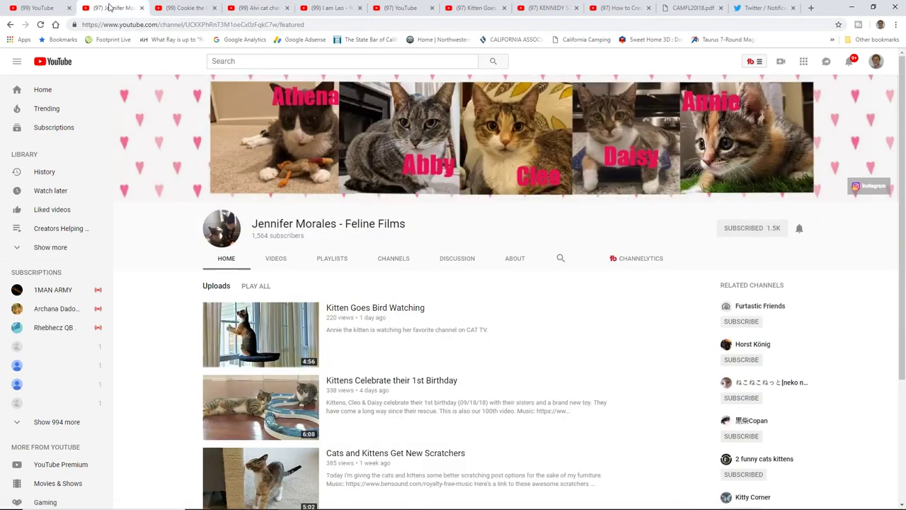
scroll(830, 283, down, 3)
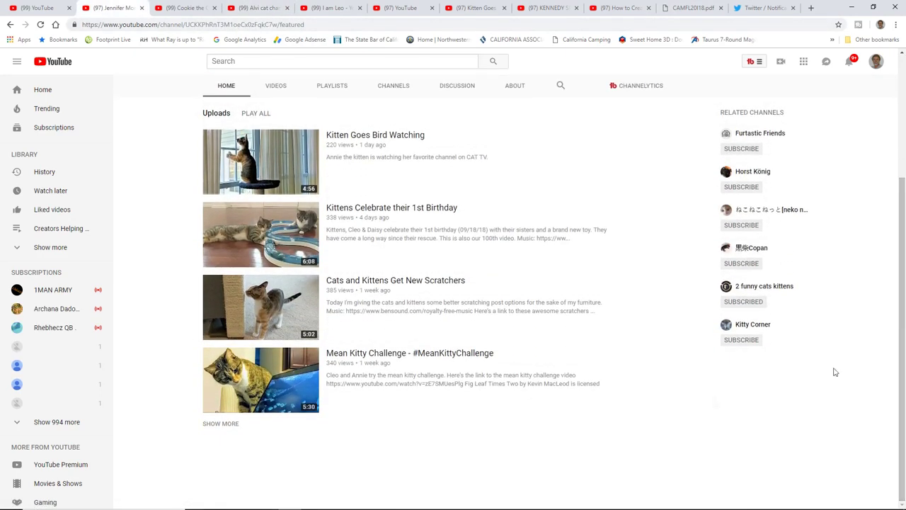
click(216, 425)
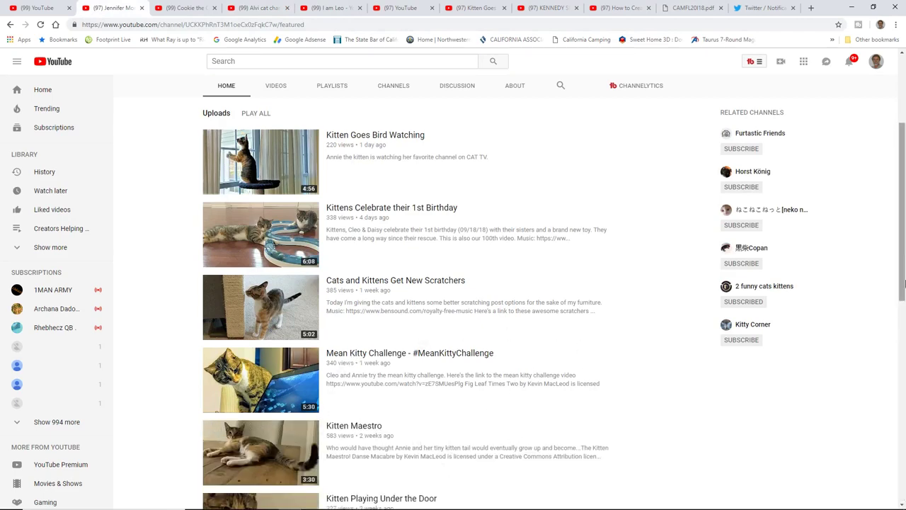
scroll(698, 389, down, 1)
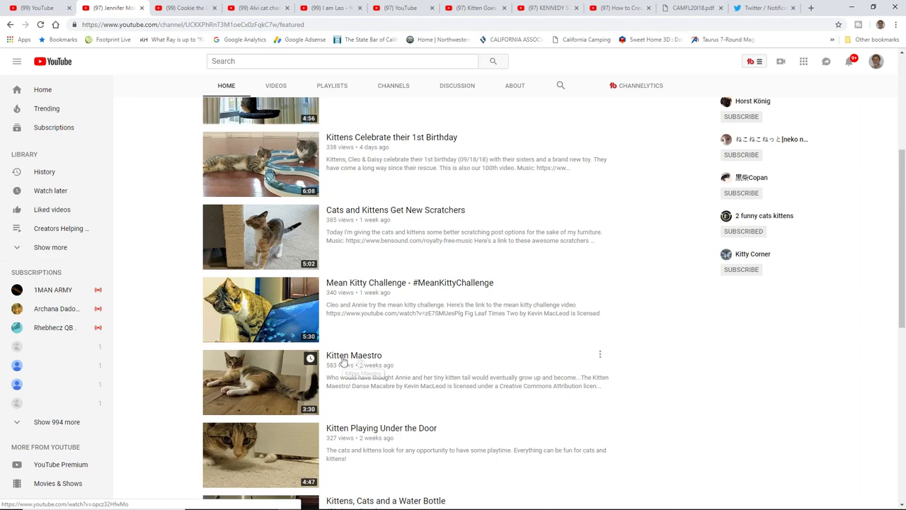
drag(902, 282, 902, 187)
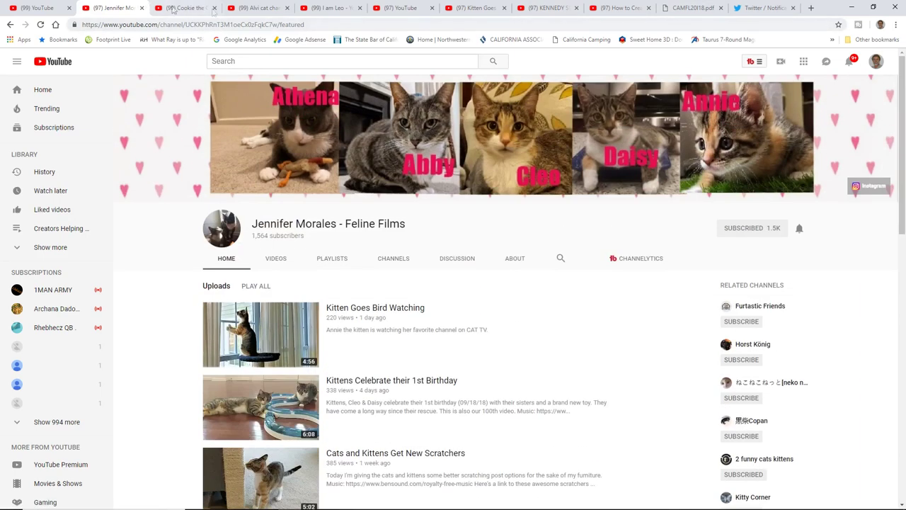
- Go back to the Alvi cat channel, highlight its subscriber count, and briefly open its most popular video before returning to the channel page
click(259, 8)
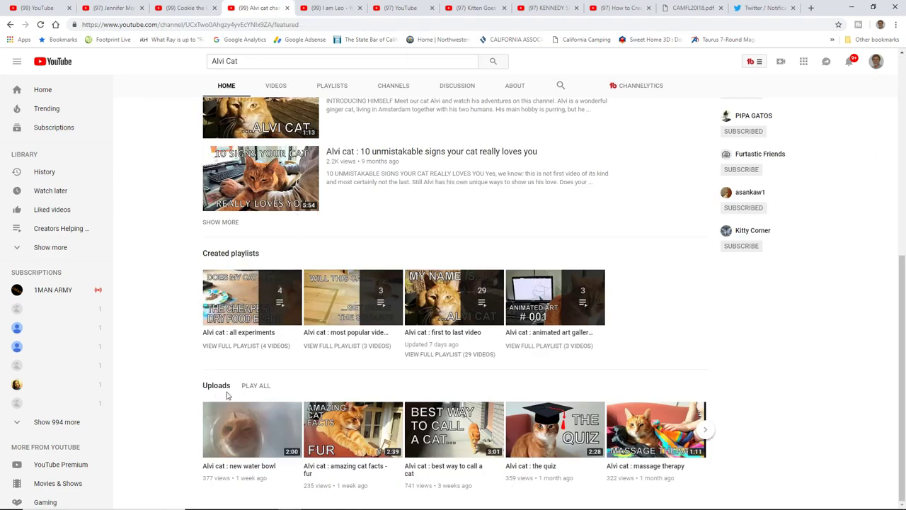
drag(903, 330, 903, 131)
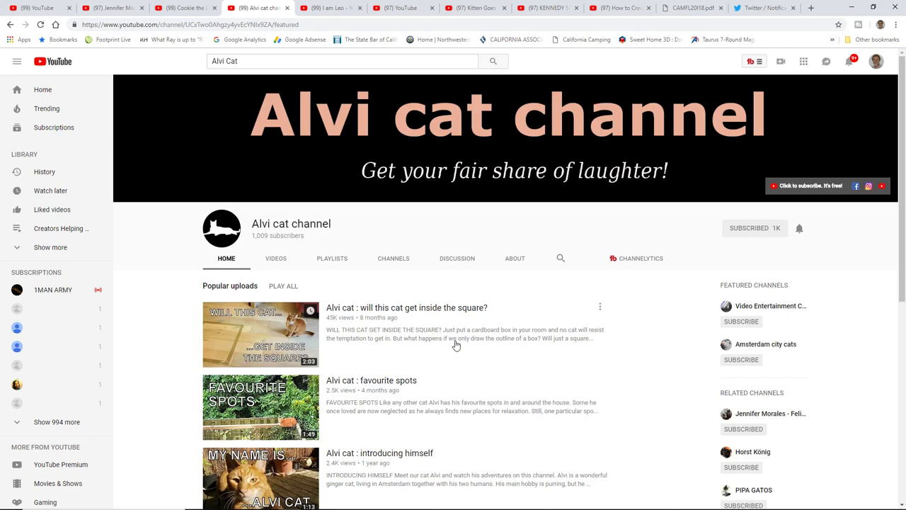
drag(305, 235, 251, 235)
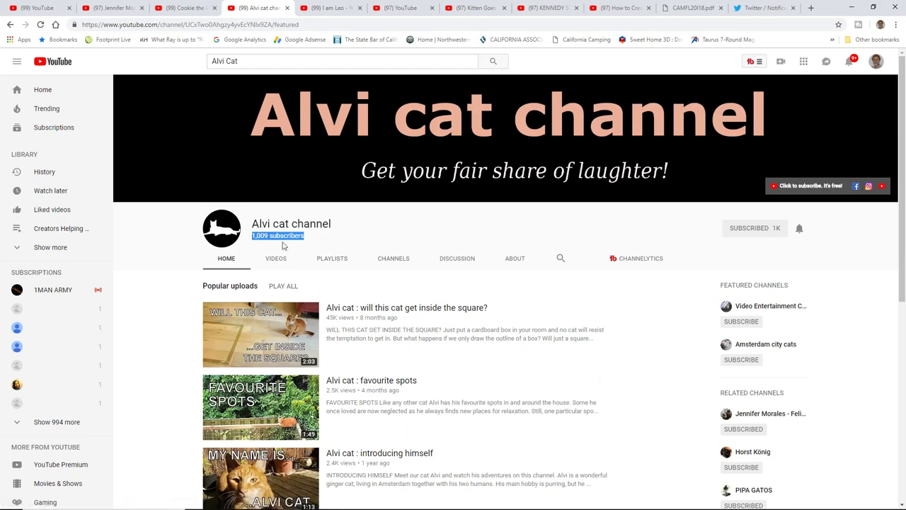
click(485, 339)
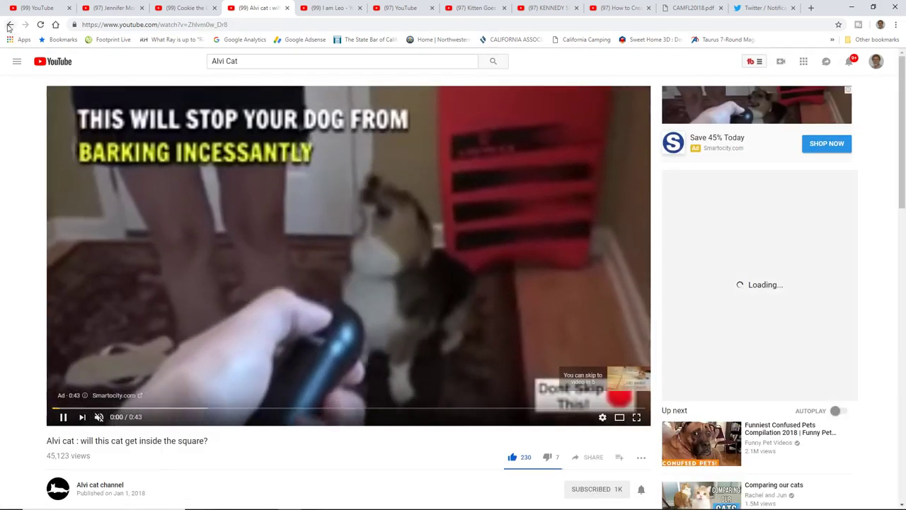
click(9, 26)
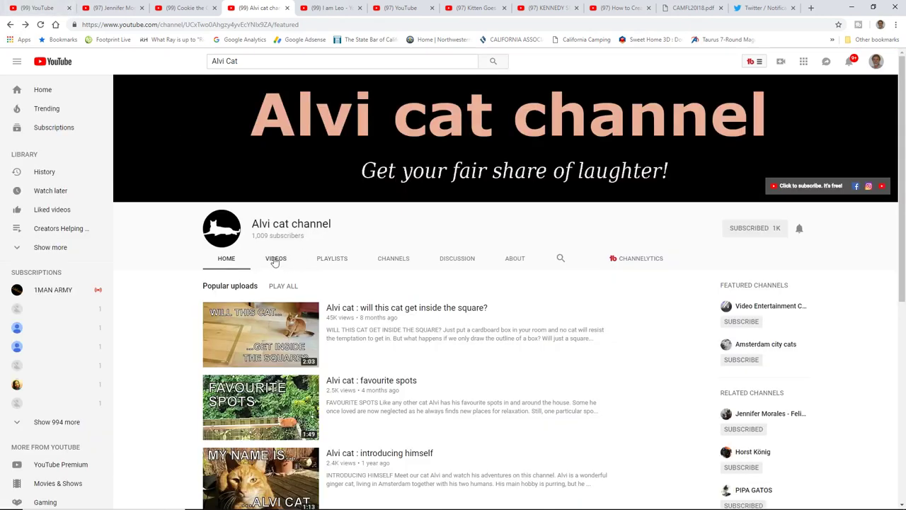
- Look through the Alvi cat channel's uploaded videos and return to the start of its page
click(275, 259)
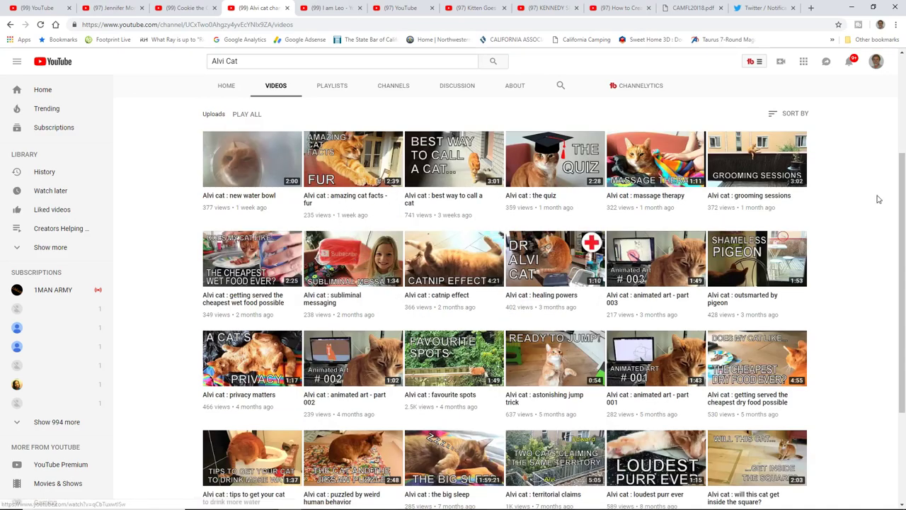
drag(902, 199, 903, 141)
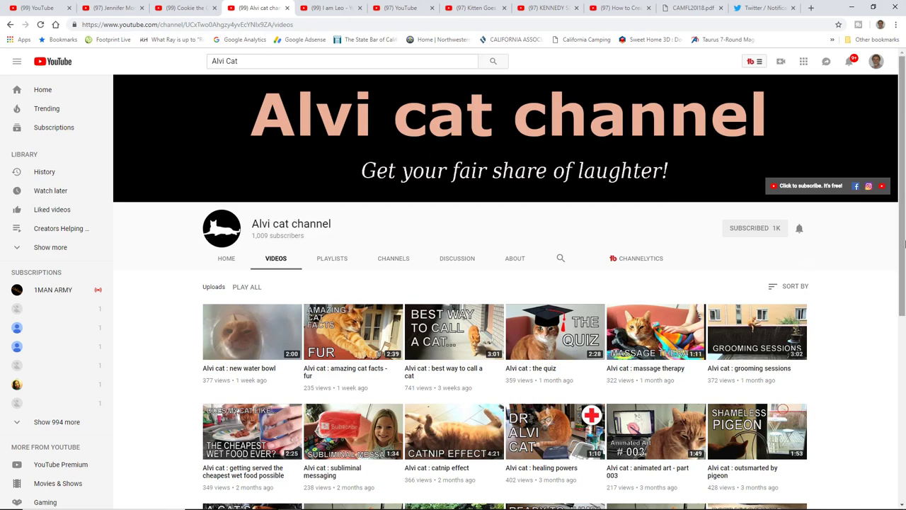
- Open the I am Leo channel, review its uploaded videos and highlight its subscriber count
click(328, 10)
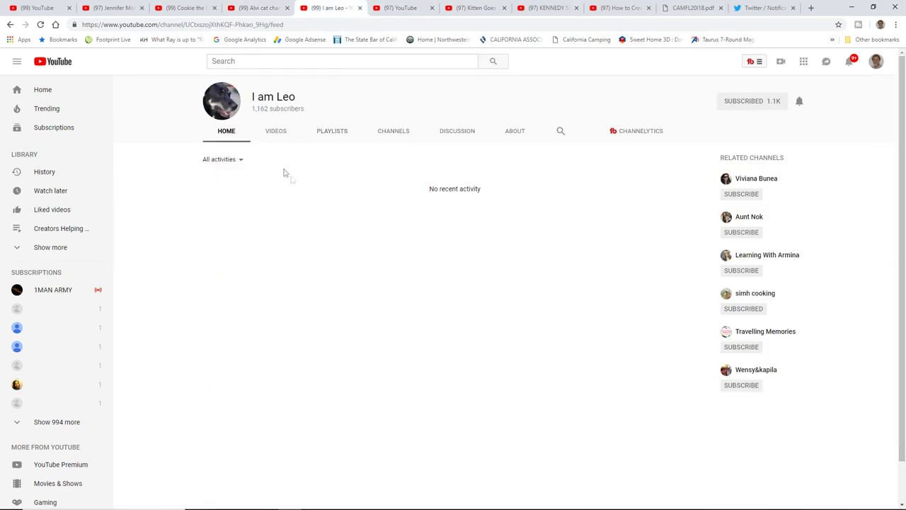
click(276, 132)
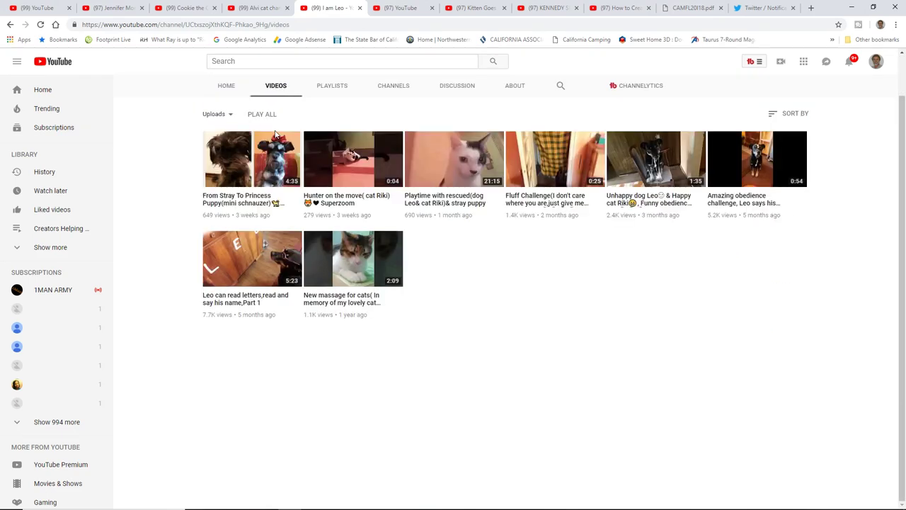
scroll(899, 141, up, 1)
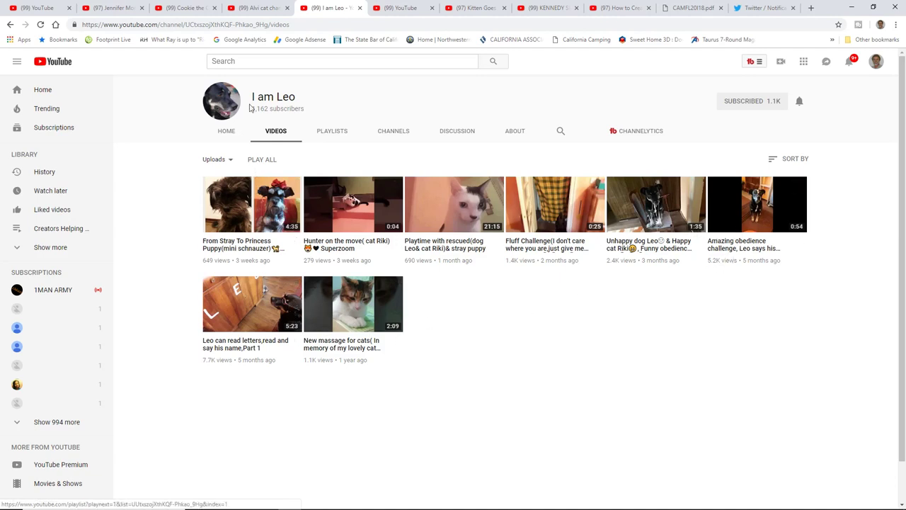
drag(300, 104, 254, 99)
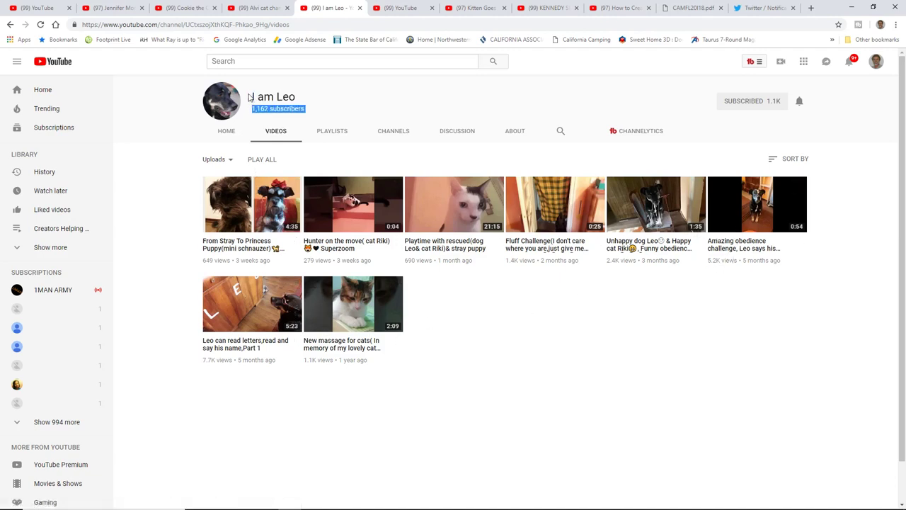
click(314, 105)
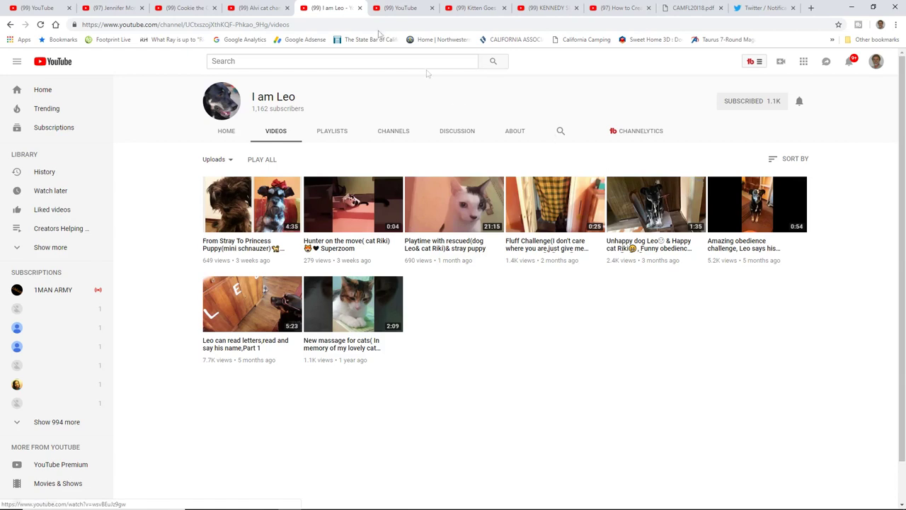
- Return to the Creator Studio monetization guidelines and highlight the heading "Examples of videos that are NOT eligible"
click(39, 8)
click(644, 315)
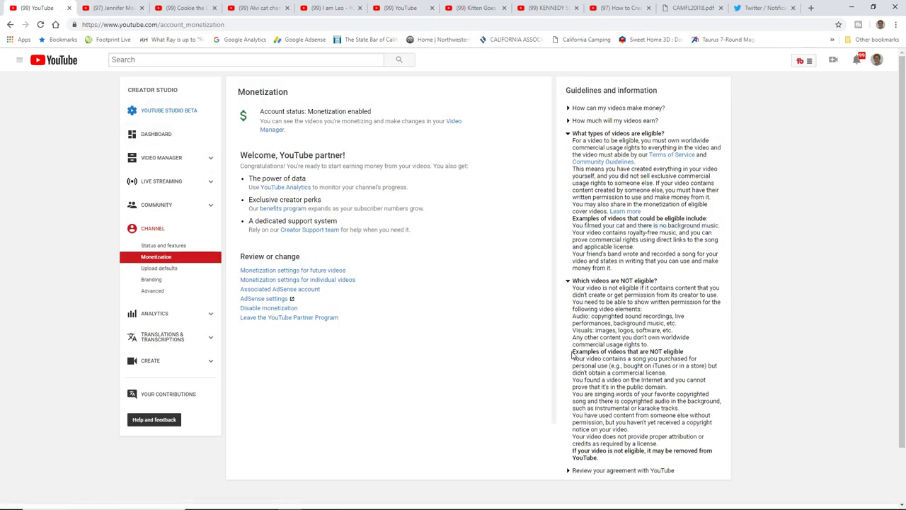
drag(573, 351, 685, 353)
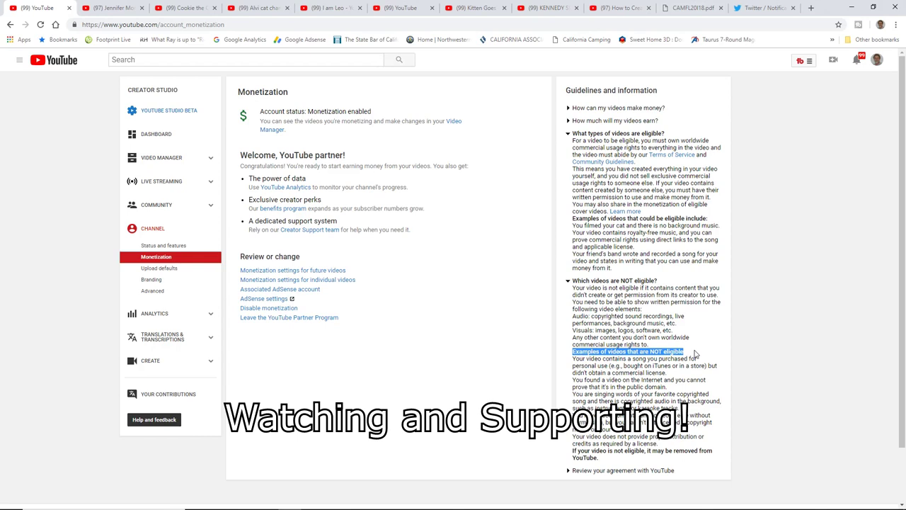
click(571, 351)
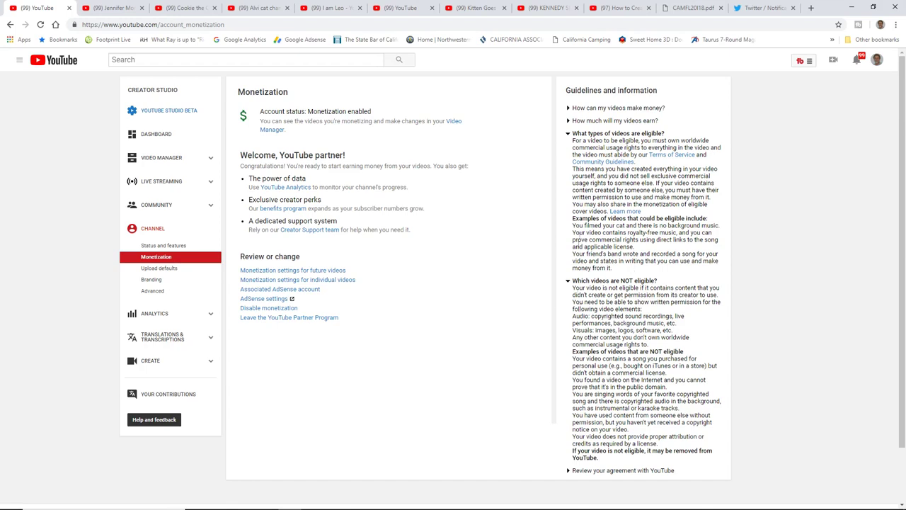
- Highlight the guideline wording on royalty-free music, and the ineligible example about singing a copyrighted song over instrumental or karaoke tracks
drag(603, 232, 677, 233)
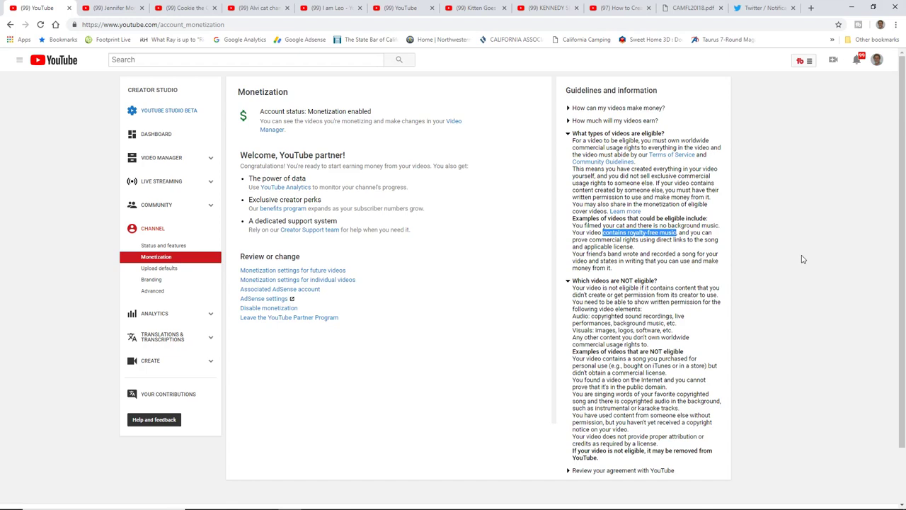
click(783, 278)
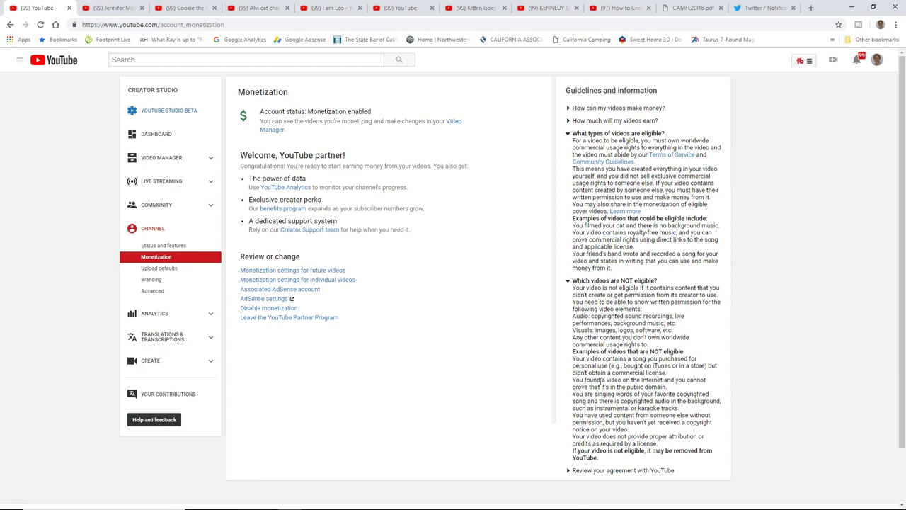
drag(572, 394, 673, 402)
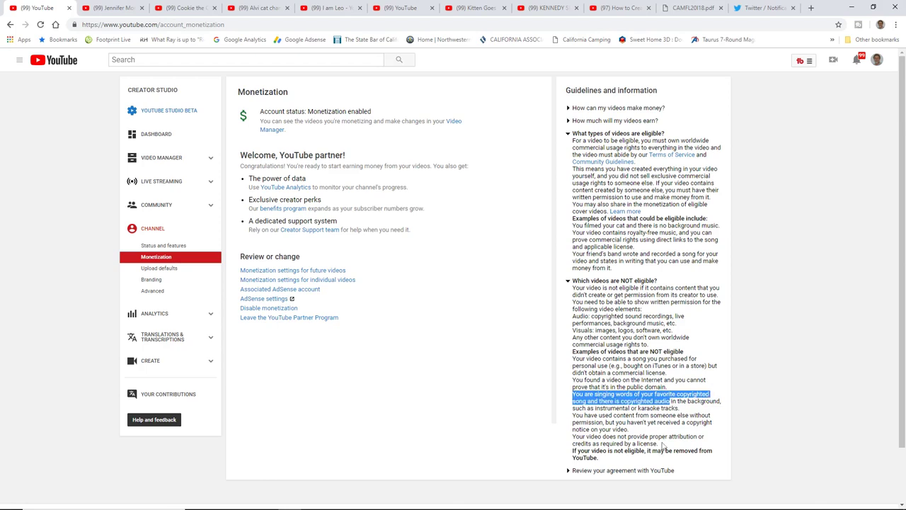
click(515, 407)
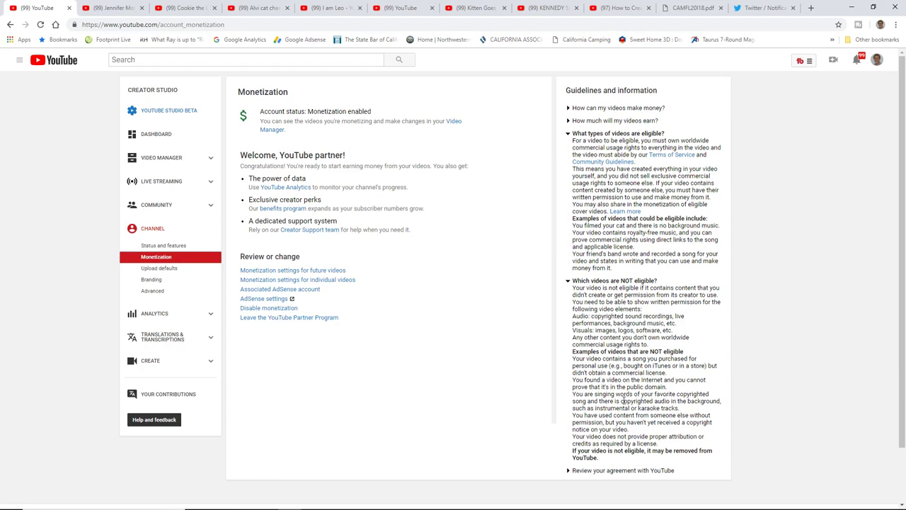
drag(621, 400, 678, 409)
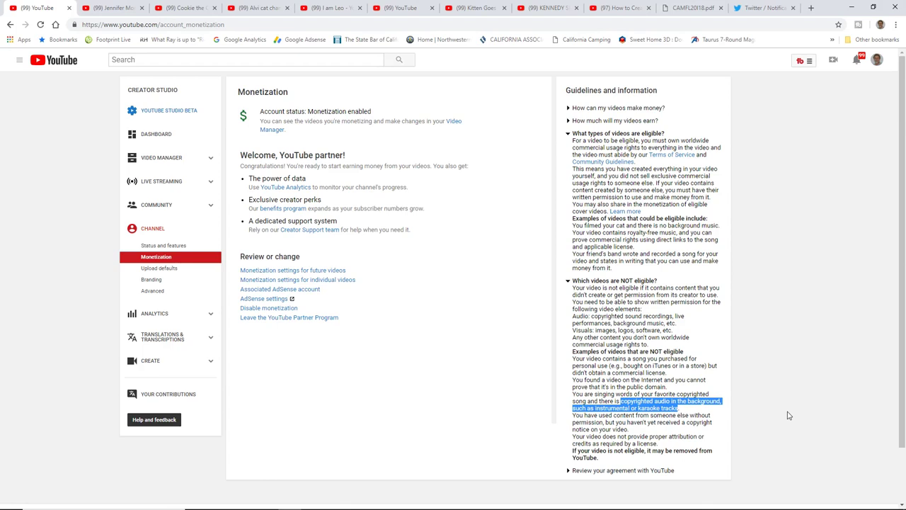
click(494, 396)
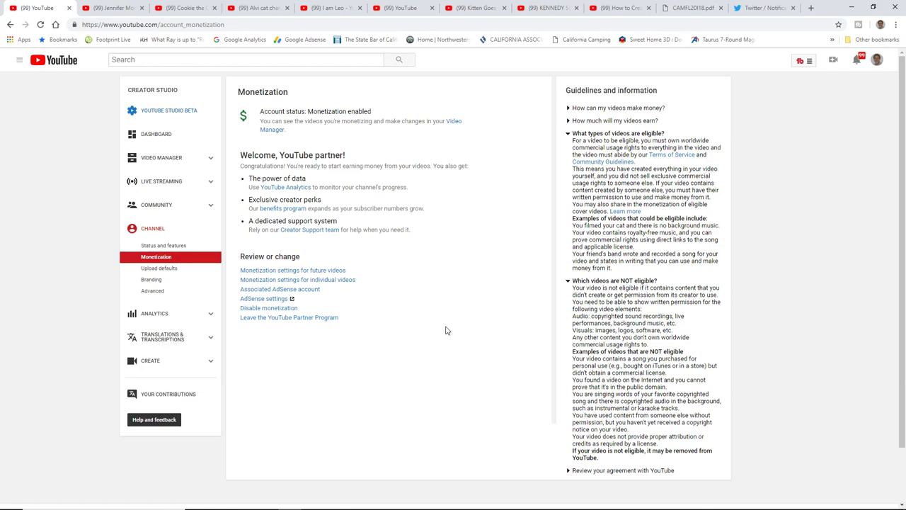
- Open the monetization settings of the "Collection Day" video and highlight the review requirement of at least 1,000 views in the past 7 days
click(401, 9)
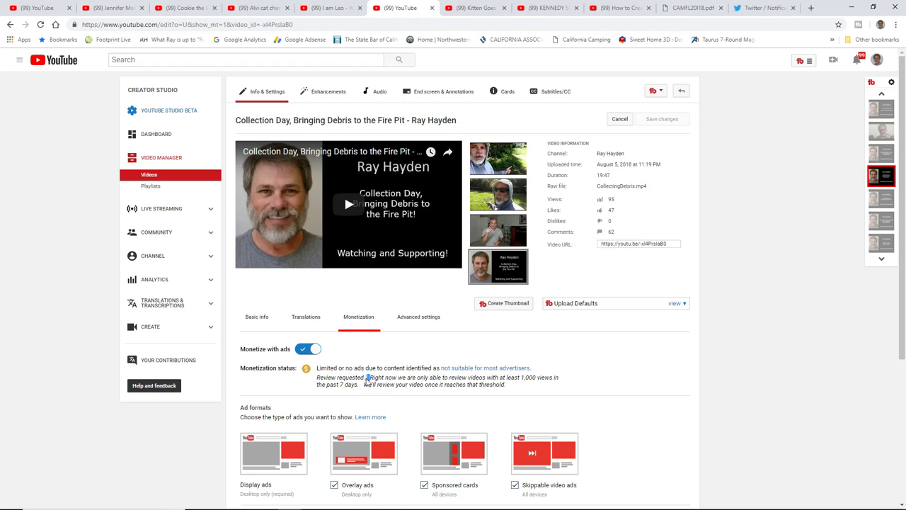
drag(370, 378, 361, 386)
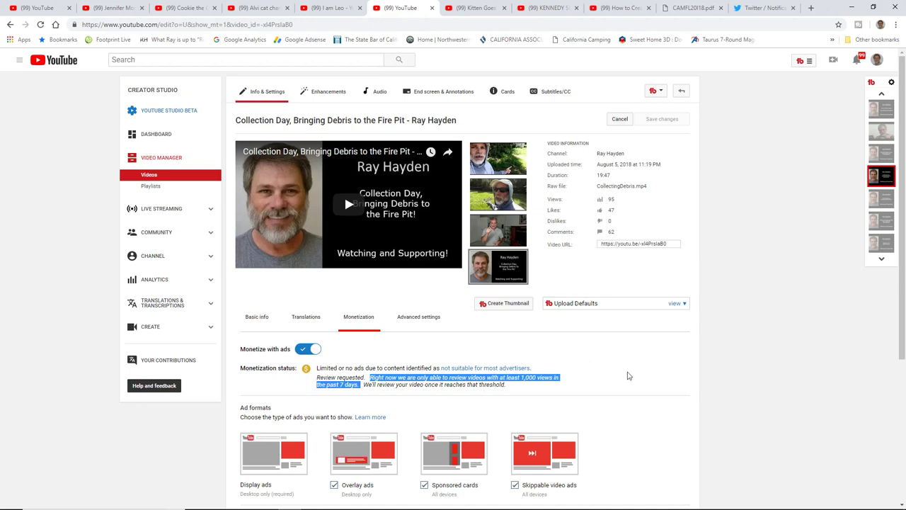
click(605, 377)
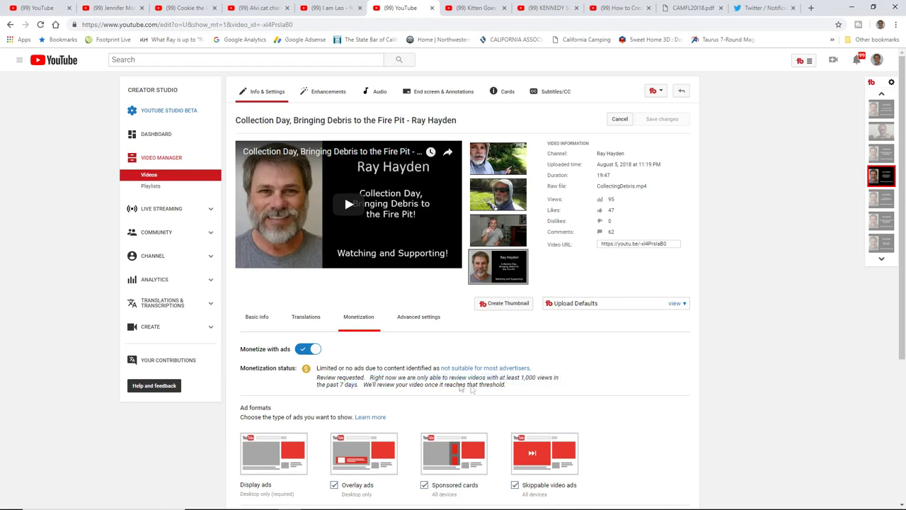
drag(370, 378, 361, 385)
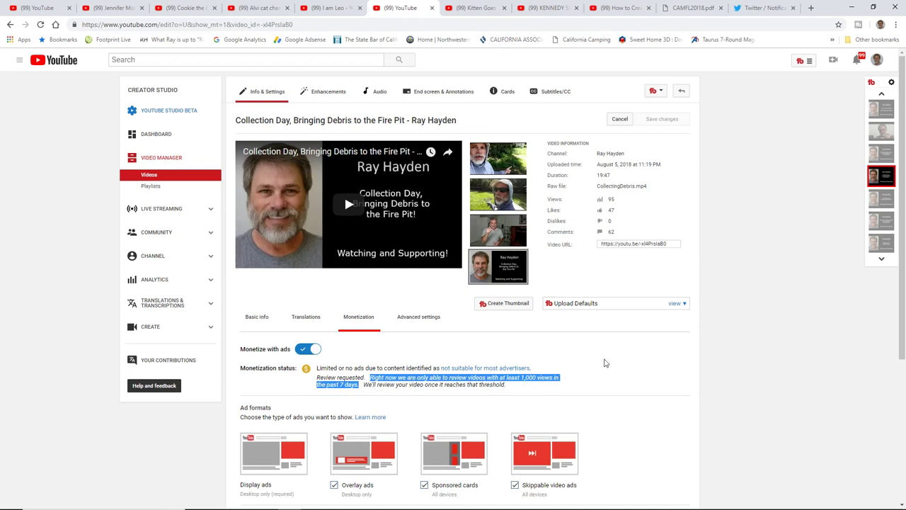
click(605, 363)
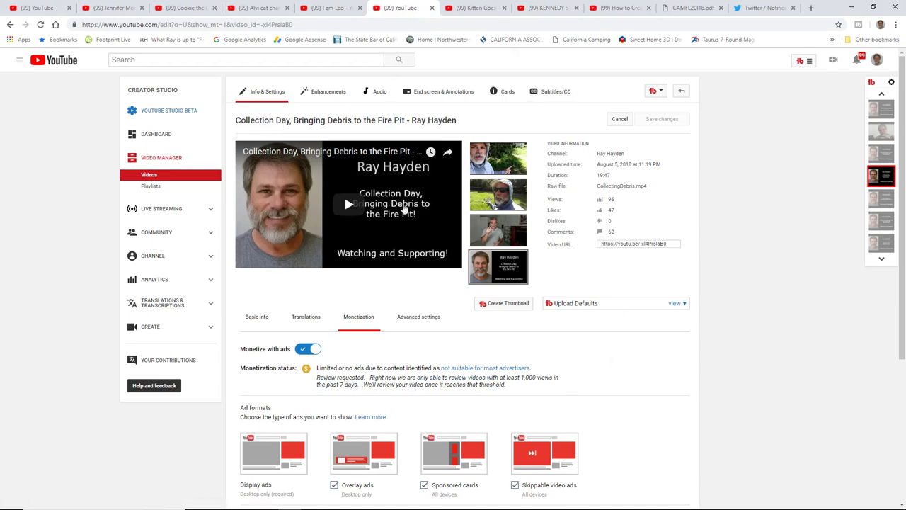
- Return to the account monetization page, highlight its Monetization heading, and collapse the guideline sections on eligible and ineligible videos
click(39, 7)
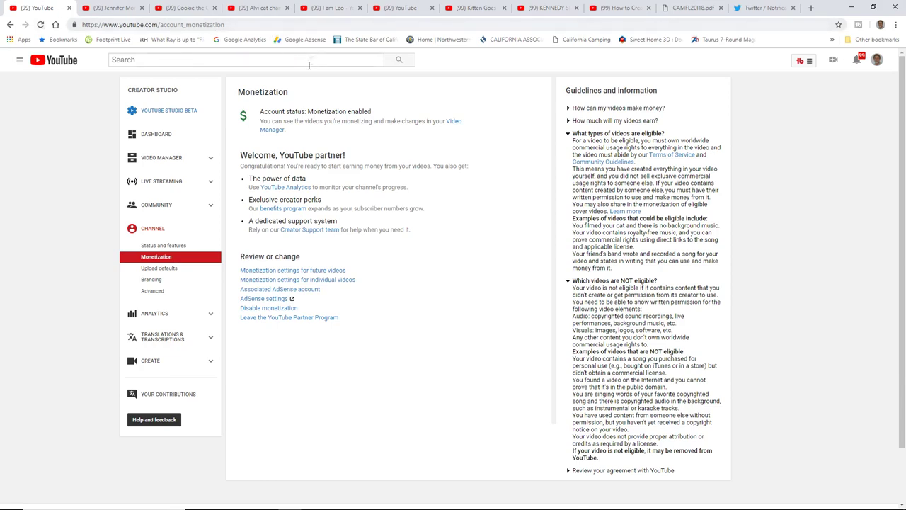
drag(290, 93, 238, 90)
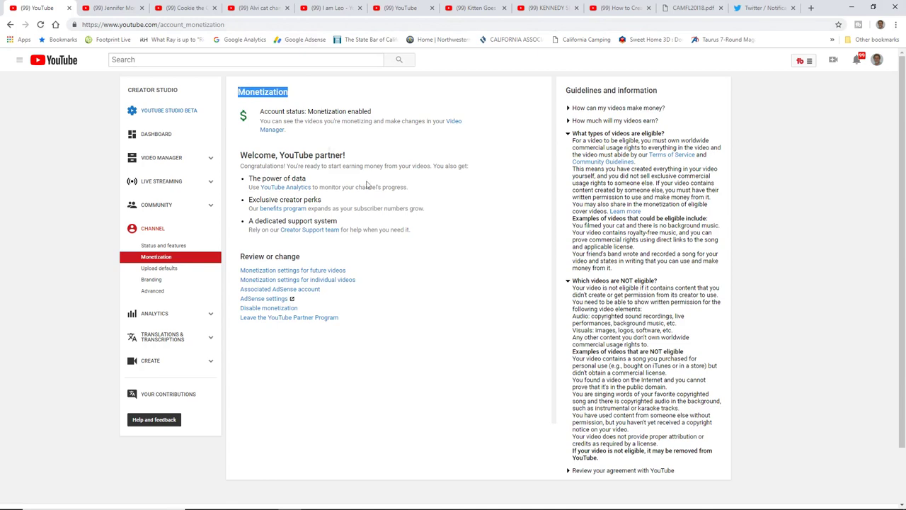
click(570, 135)
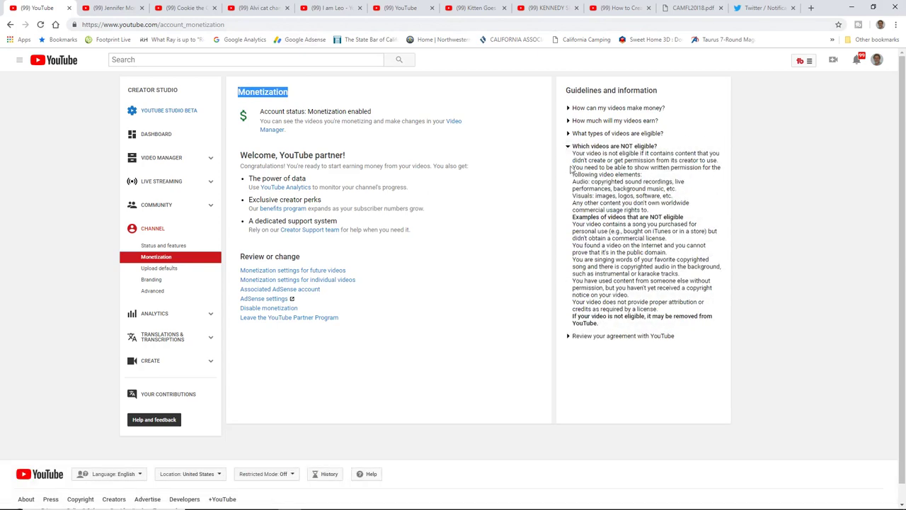
click(571, 148)
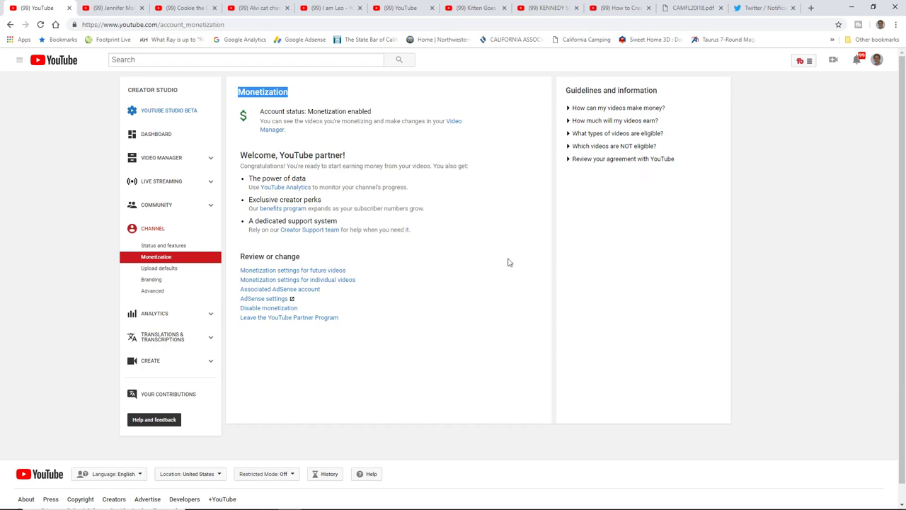
- Revisit the "Collection Day" video's monetization settings briefly, then go back to the account monetization page and clear the heading highlight
click(408, 9)
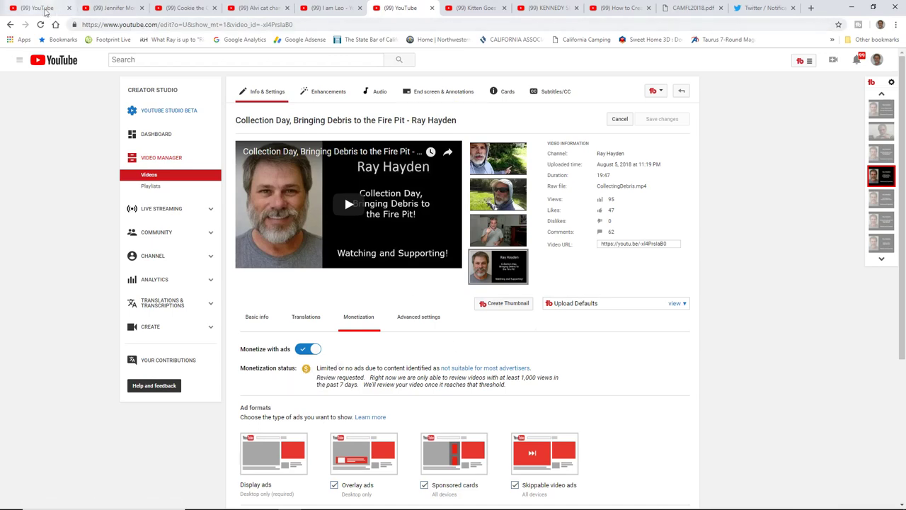
click(39, 8)
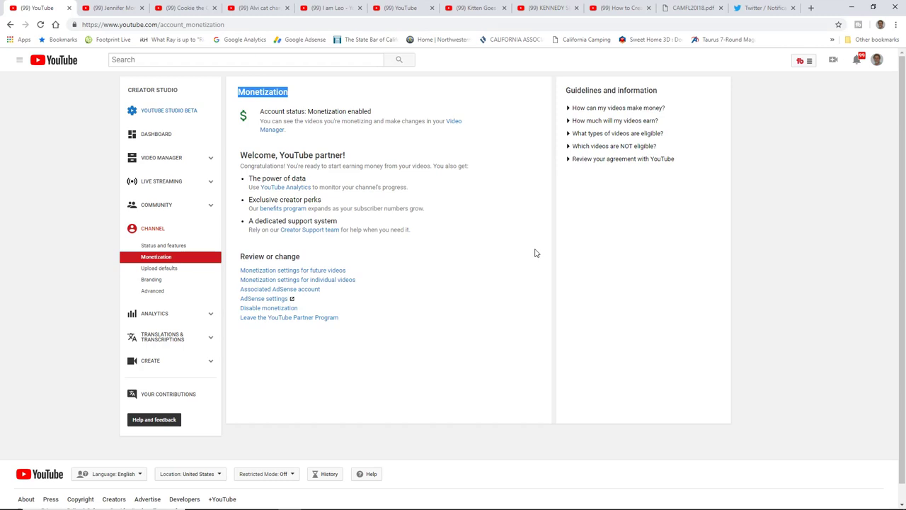
click(79, 188)
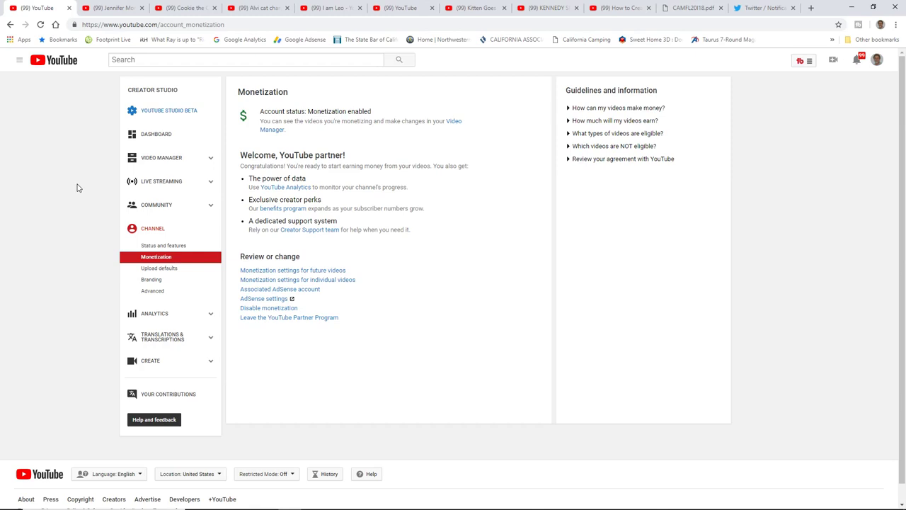